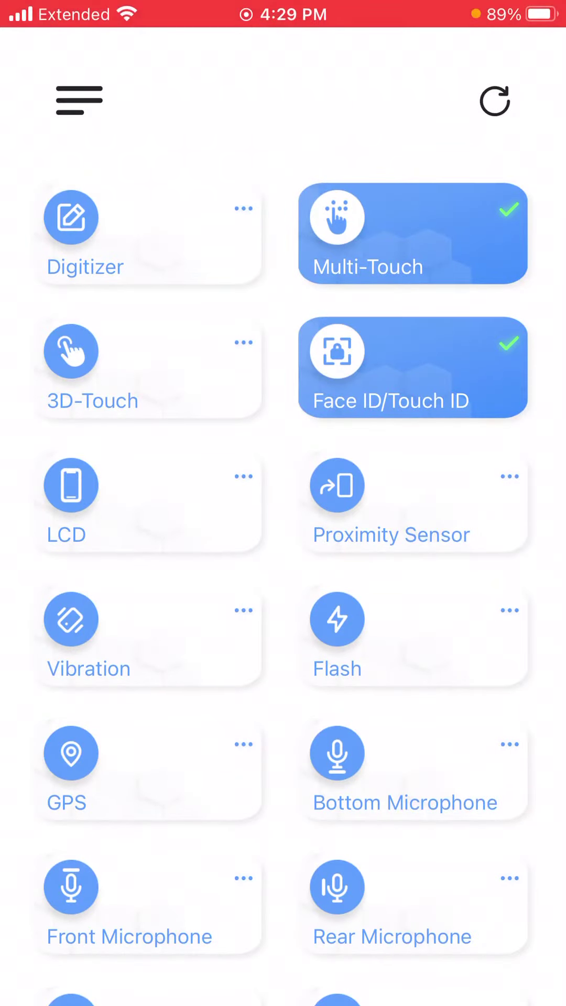
- Relaunch Testio, pass the Flash test, and pass the LCD dead-pixel check
left_click_drag(283, 998, 283, 550)
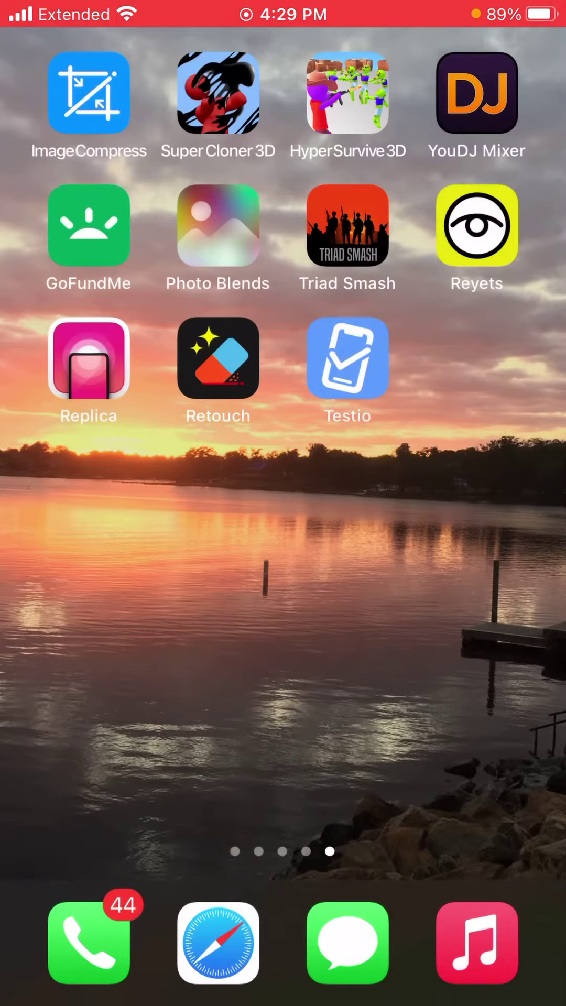
left_click(347, 358)
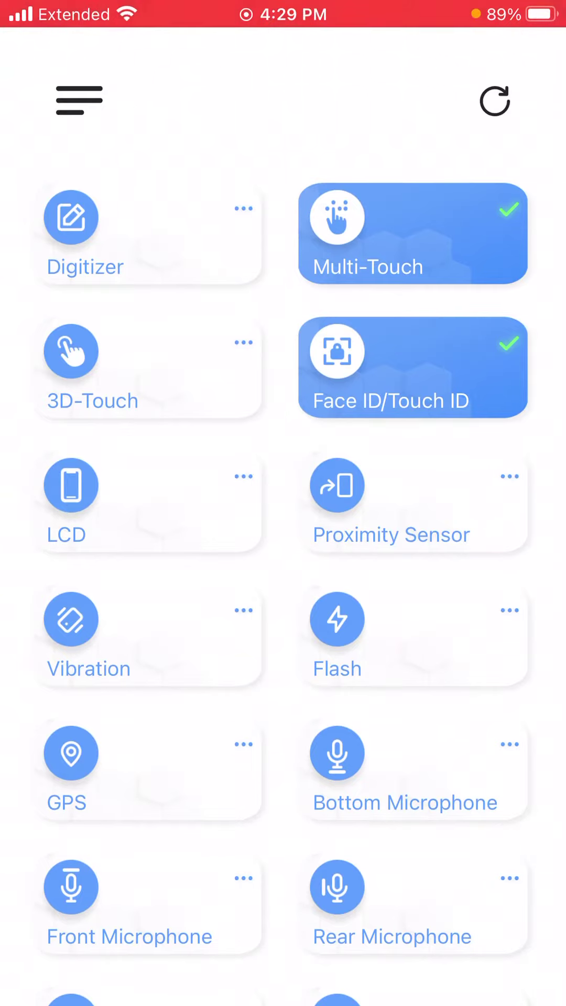
scroll(283, 550, "down", 5)
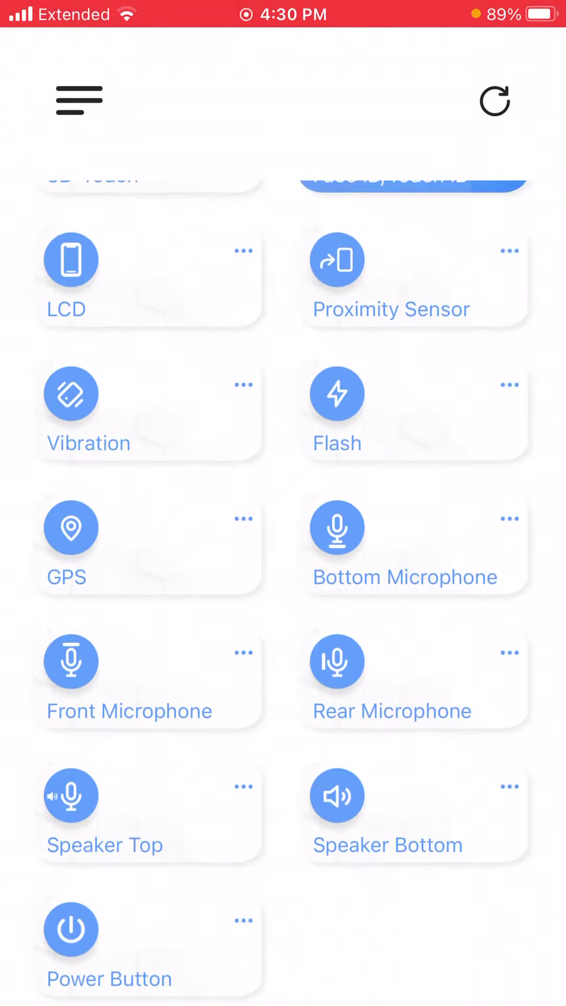
scroll(282, 550, "up", 5)
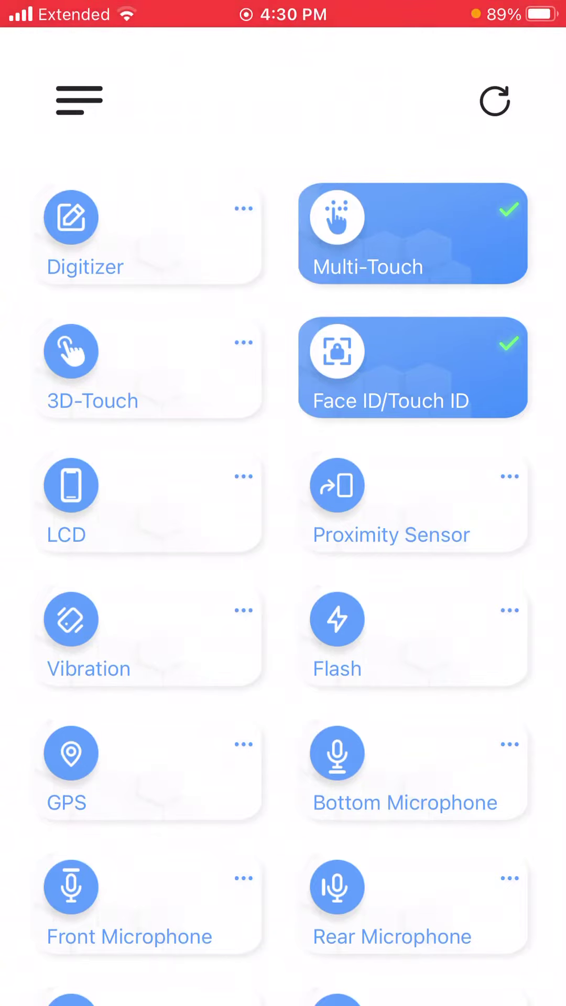
scroll(282, 550, "down", 5)
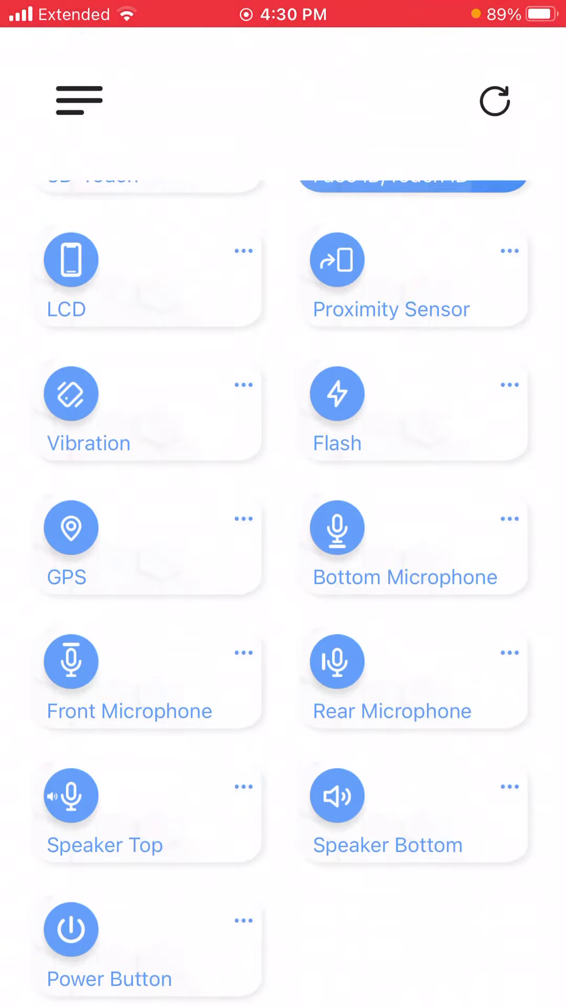
scroll(284, 550, "up", 5)
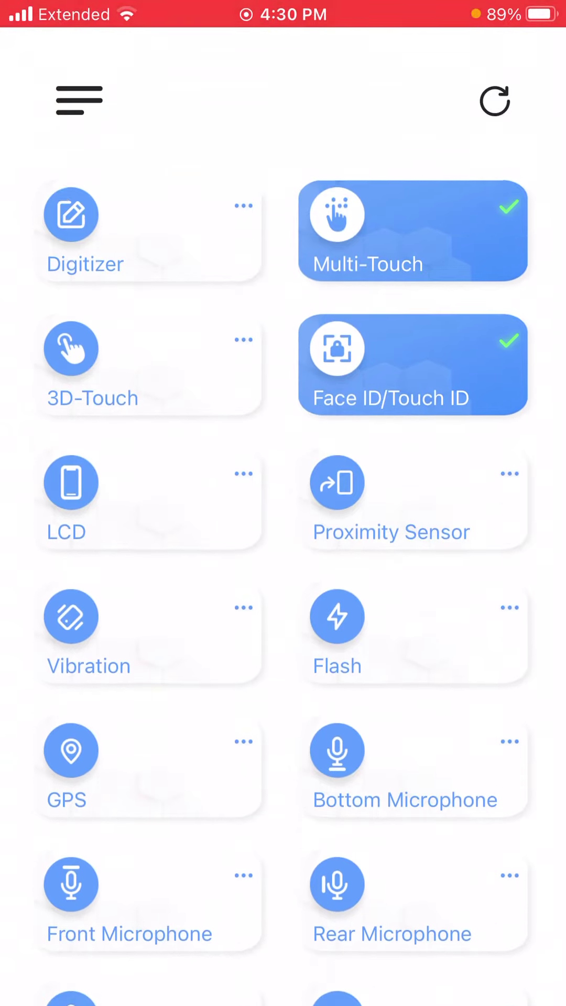
scroll(283, 551, "down", 3)
scroll(284, 551, "down", 2)
scroll(283, 550, "up", 4)
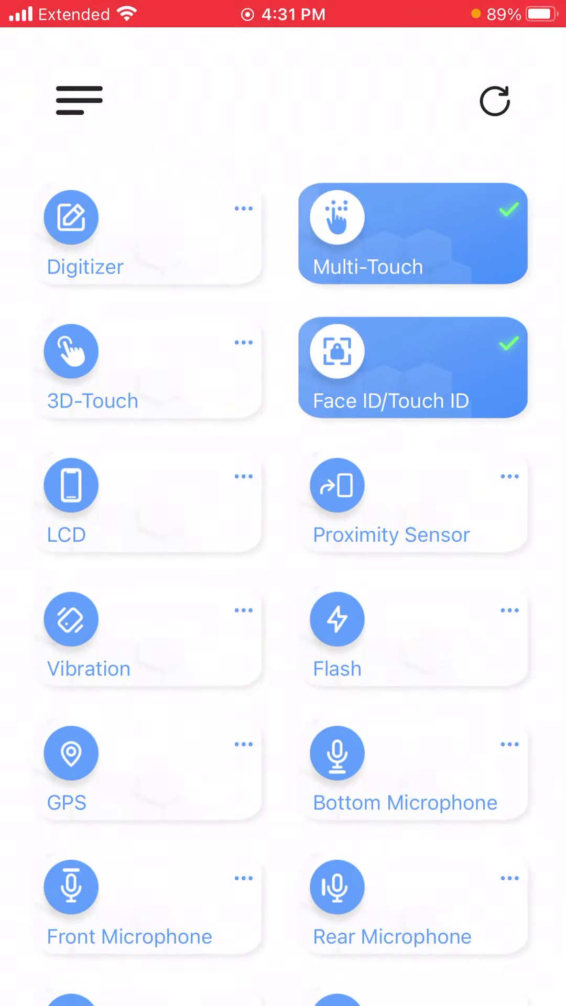
scroll(283, 550, "down", 3)
scroll(283, 550, "up", 3)
scroll(284, 550, "down", 3)
scroll(284, 551, "up", 3)
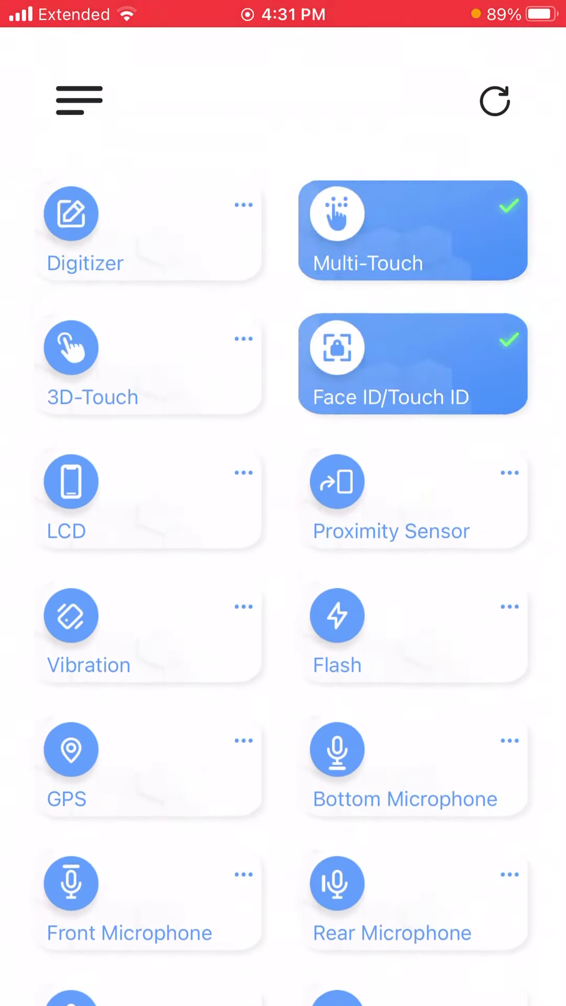
scroll(283, 550, "down", 2)
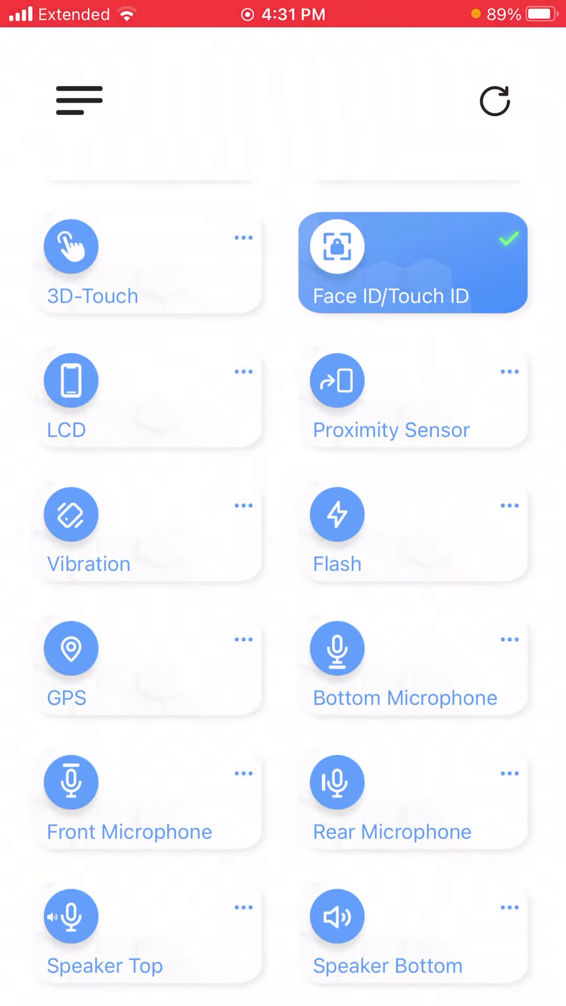
left_click(412, 532)
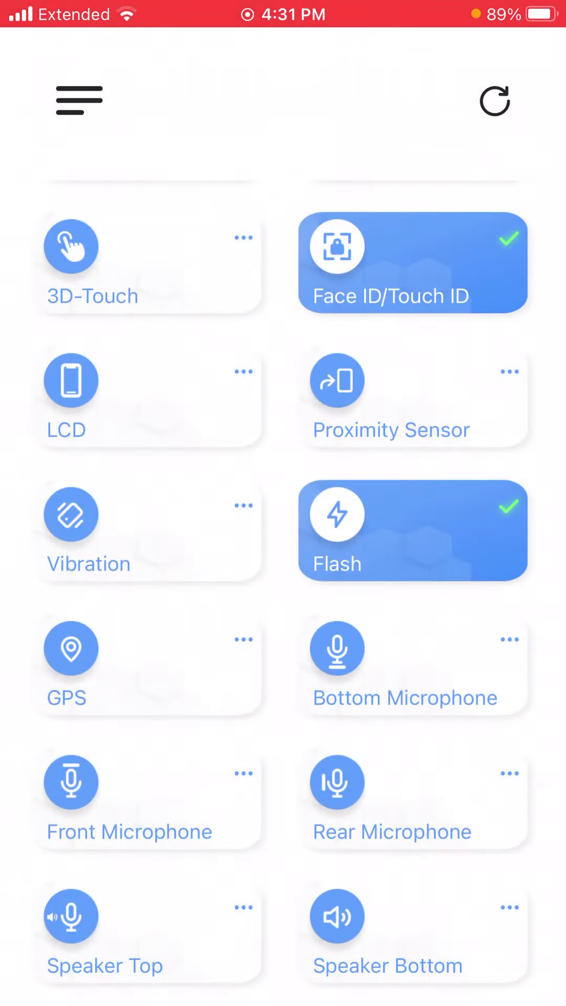
left_click(413, 530)
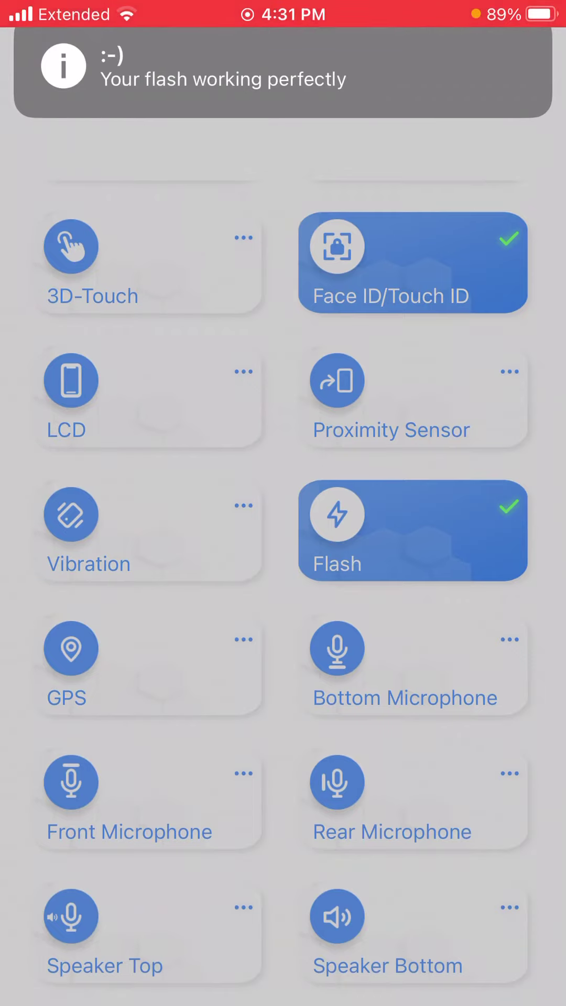
scroll(283, 550, "down", 3)
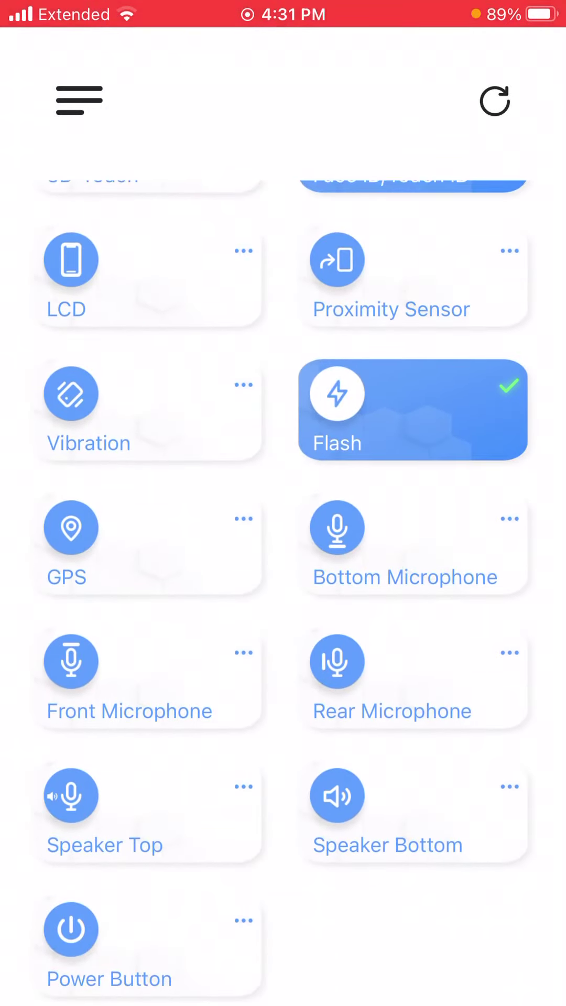
scroll(283, 550, "up", 3)
left_click(150, 381)
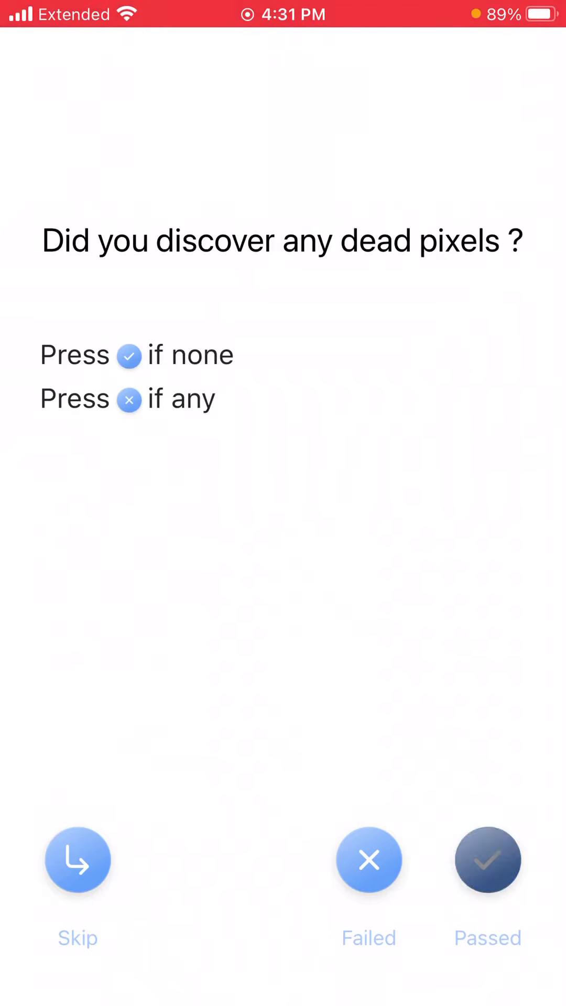
scroll(283, 551, "up", 2)
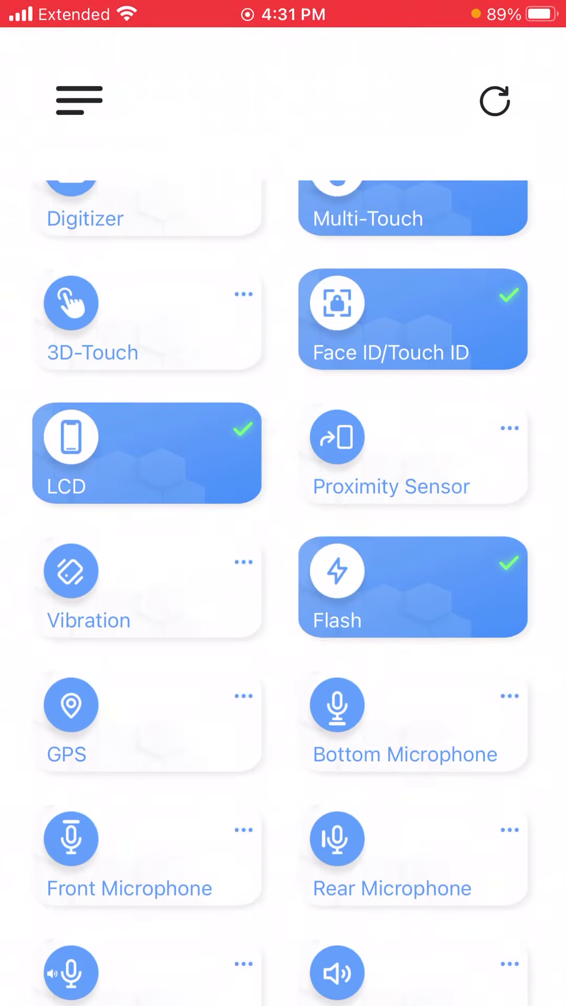
left_click(413, 453)
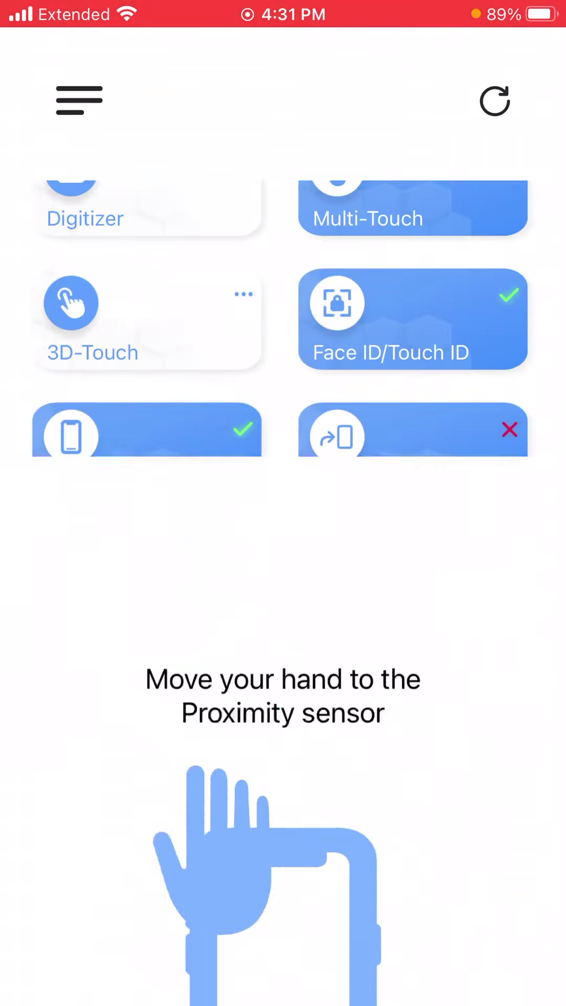
scroll(283, 551, "up", 1)
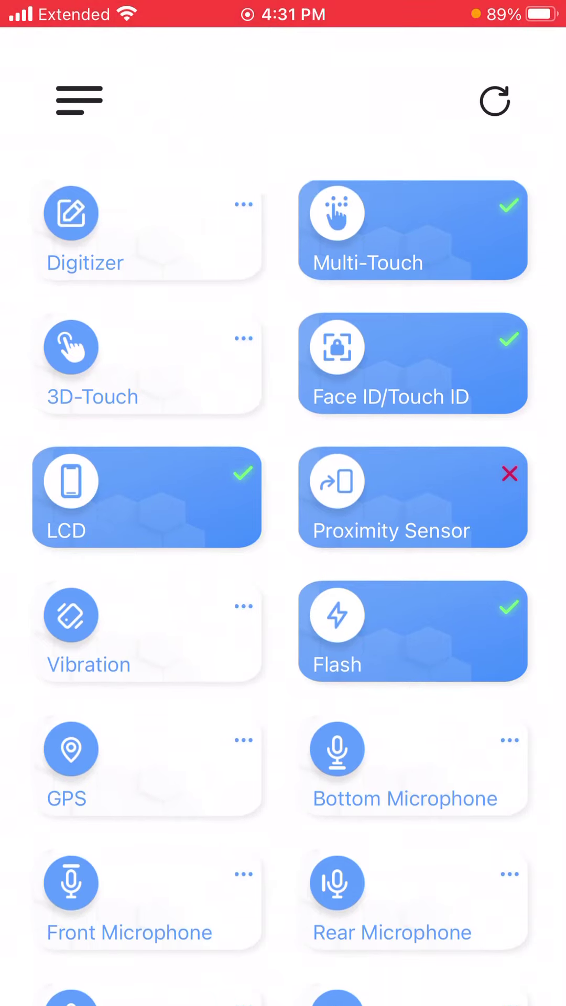
- Retry the Proximity Sensor test with the sensor covered so it passes
left_click(413, 502)
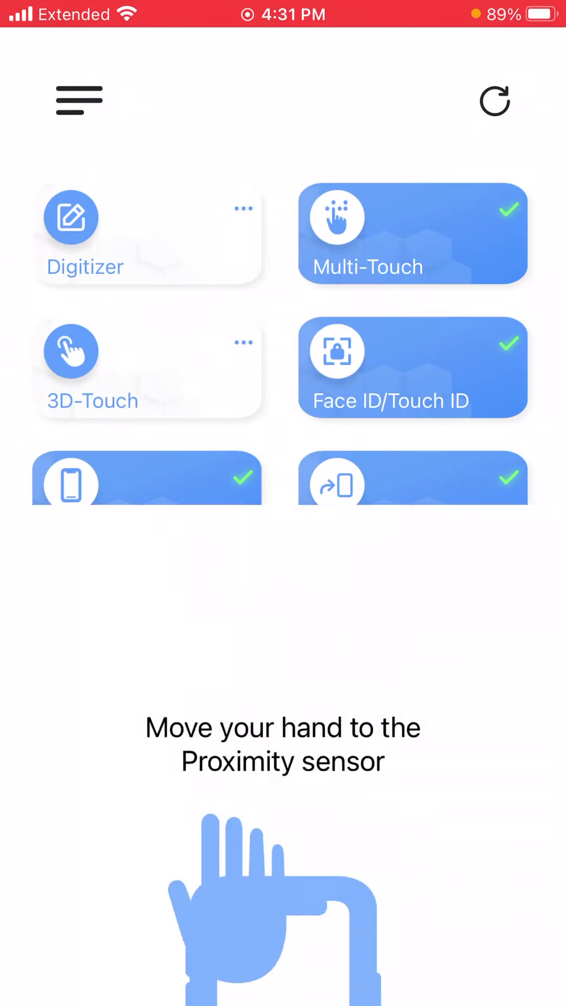
scroll(283, 550, "down", 1)
scroll(283, 550, "down", 1)
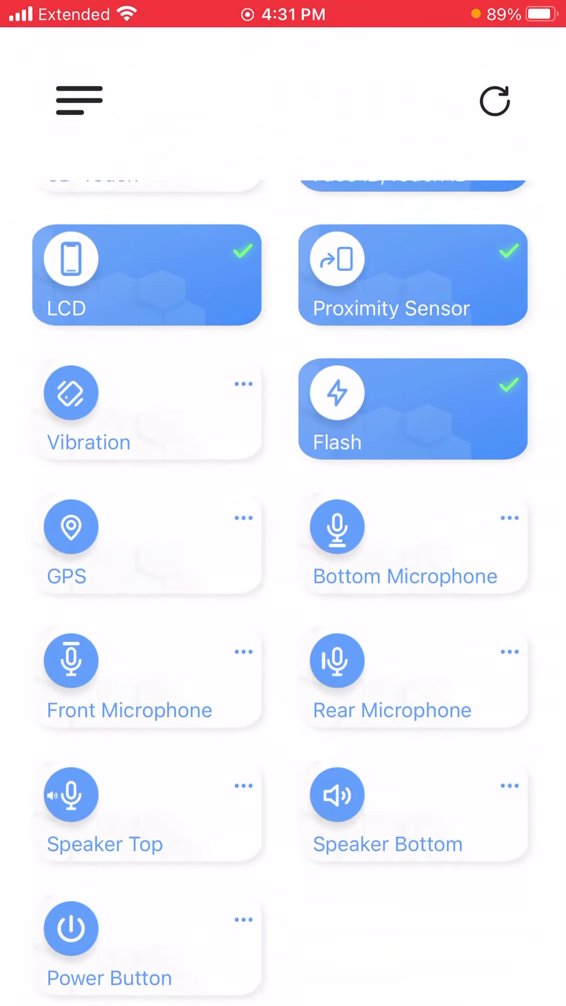
left_click(413, 625)
- Allow microphone access for the Bottom Microphone test, then run the GPS test
left_click(375, 585)
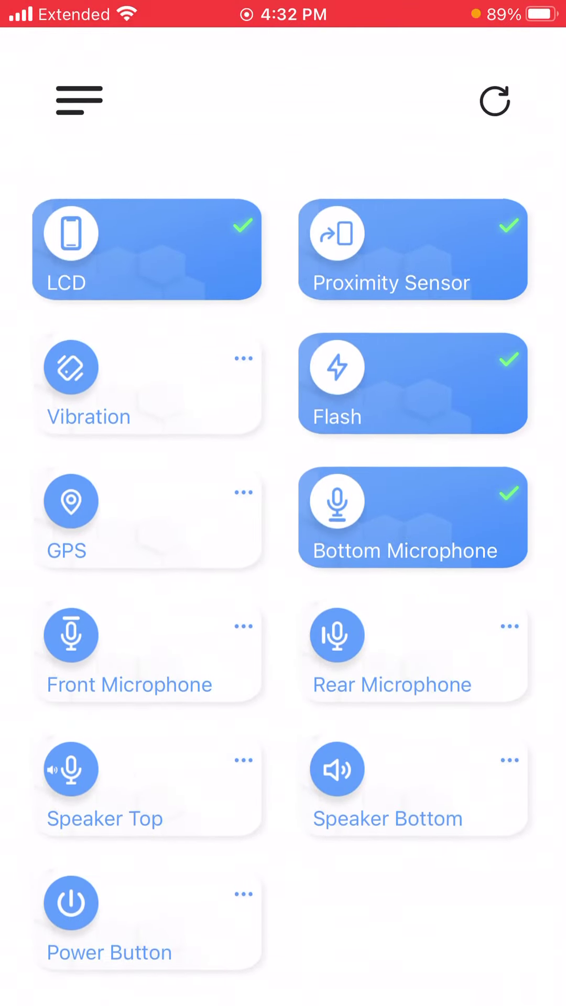
scroll(282, 550, "up", 2)
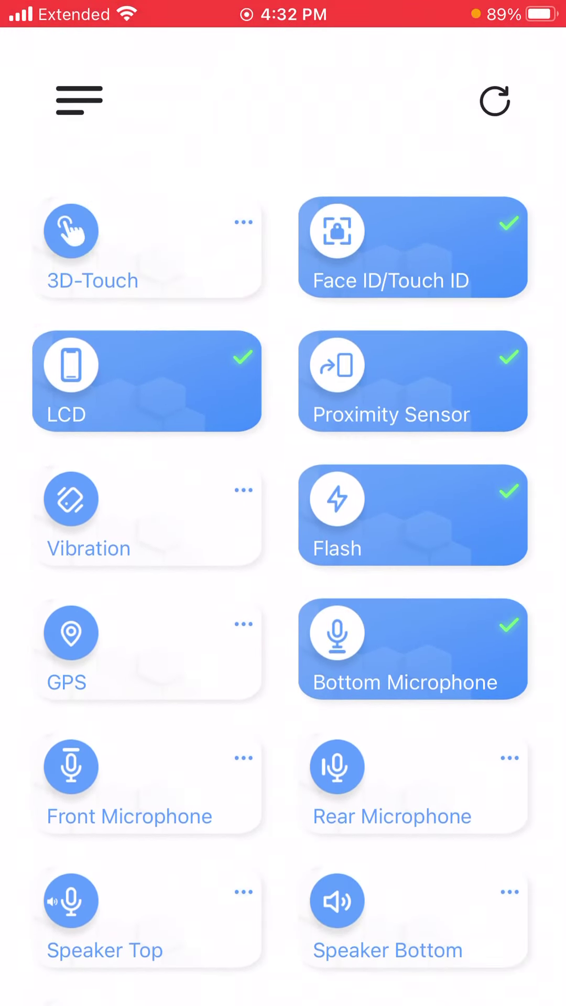
left_click(147, 652)
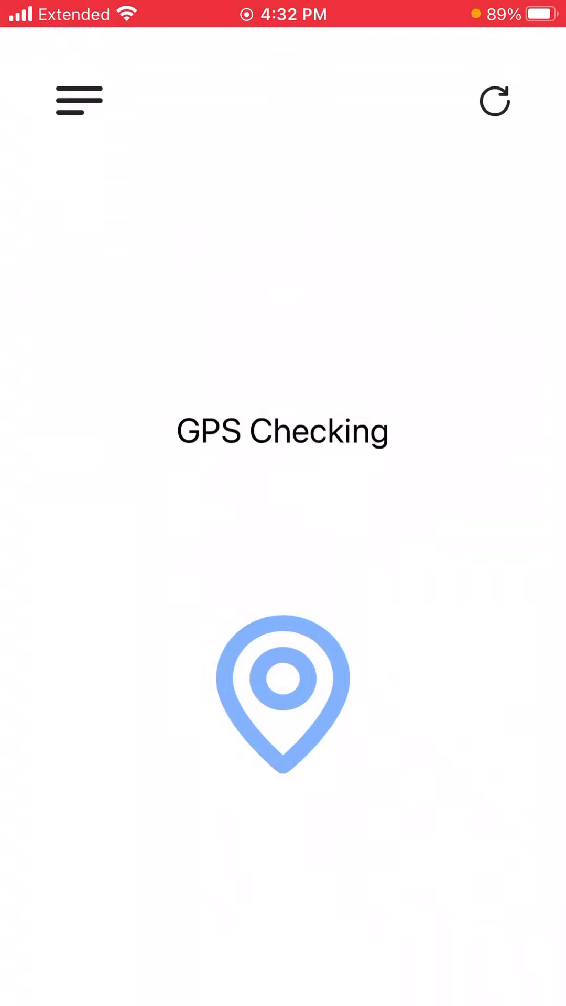
scroll(283, 550, "up", 2)
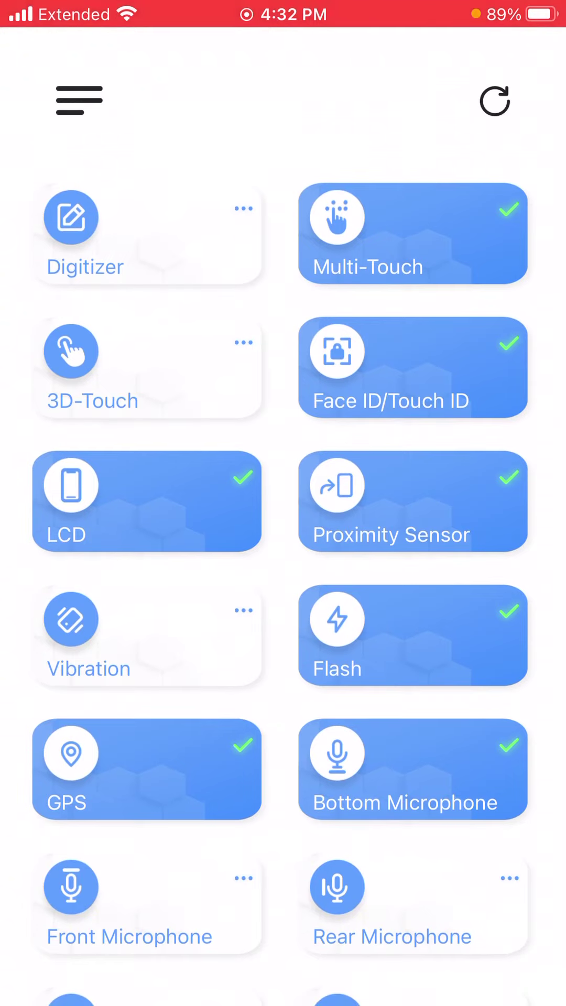